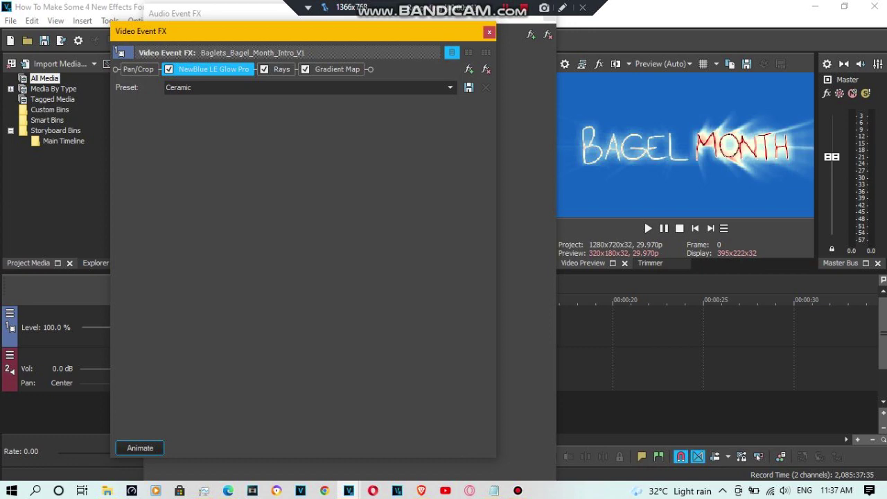
Review the Rays settings and step through all the Gradient Map colour control points of the CeramicPhilippinesRays preset.
{"action": "left_click", "coordinate": [282, 69]}
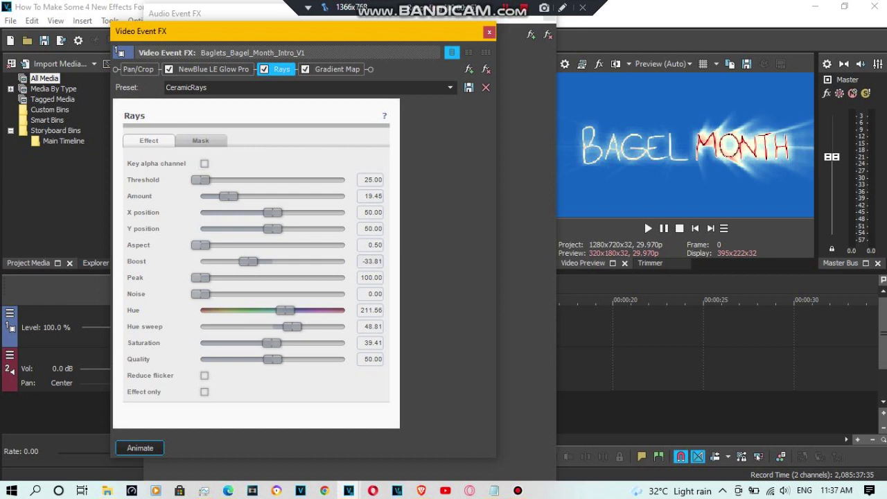
{"action": "left_click", "coordinate": [337, 70]}
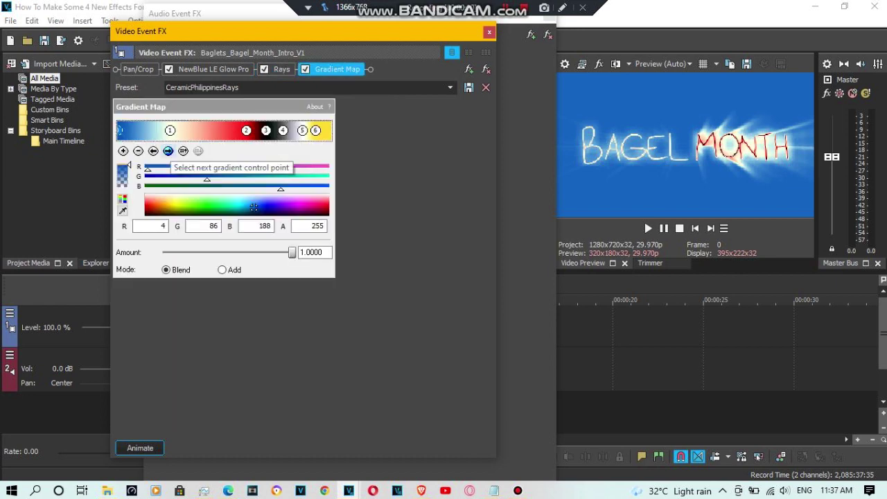
{"action": "left_click", "coordinate": [169, 151]}
{"action": "left_click", "coordinate": [168, 151]}
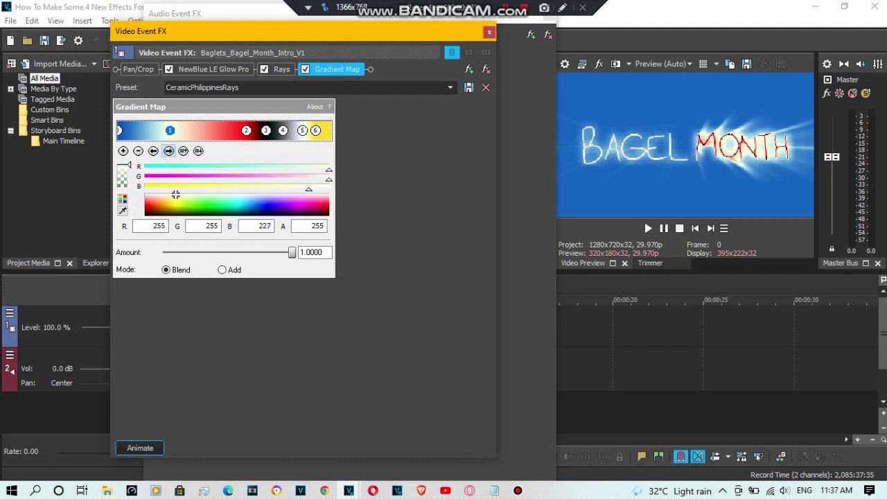
{"action": "left_click", "coordinate": [169, 151]}
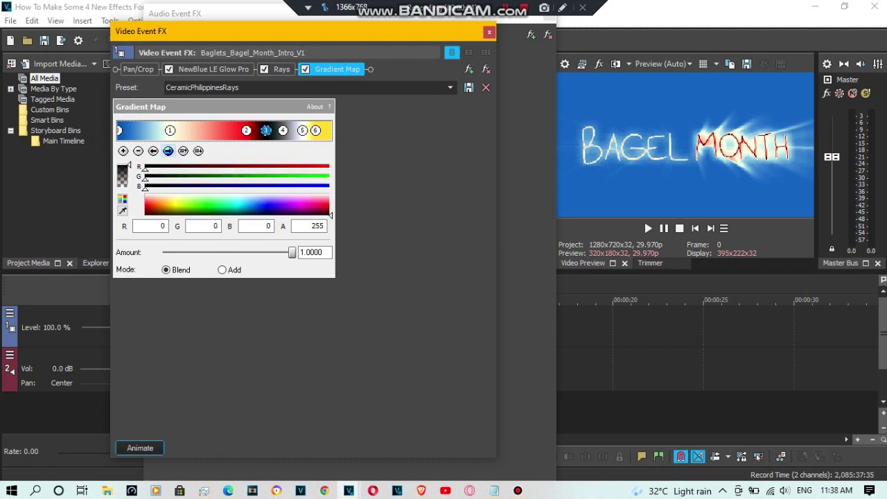
{"action": "left_click", "coordinate": [168, 150]}
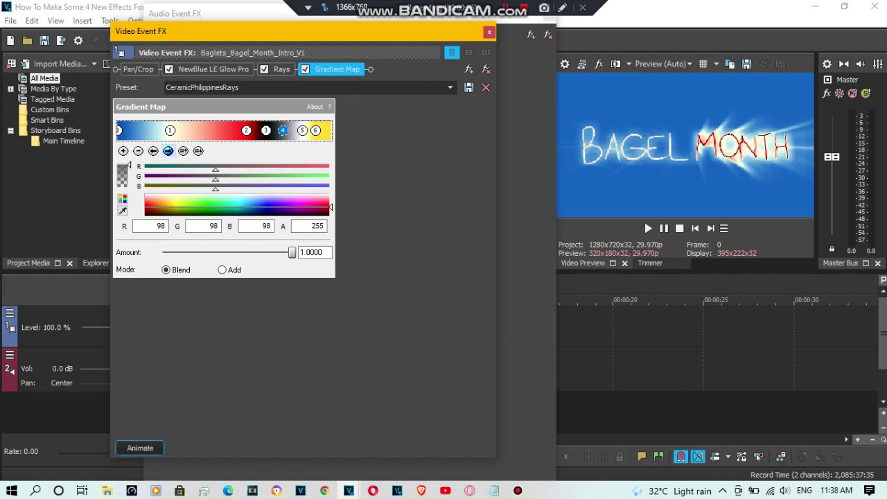
{"action": "left_click", "coordinate": [169, 150]}
{"action": "left_click", "coordinate": [168, 150]}
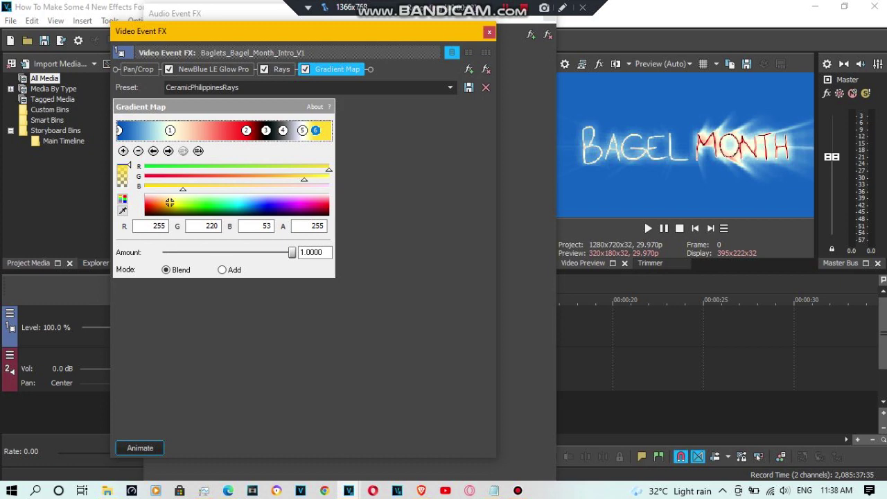
Examine the Orange Vocoder preset list in the clip's audio event effects, leaving NARRATOR II selected.
{"action": "left_click", "coordinate": [526, 208]}
{"action": "left_click", "coordinate": [421, 73]}
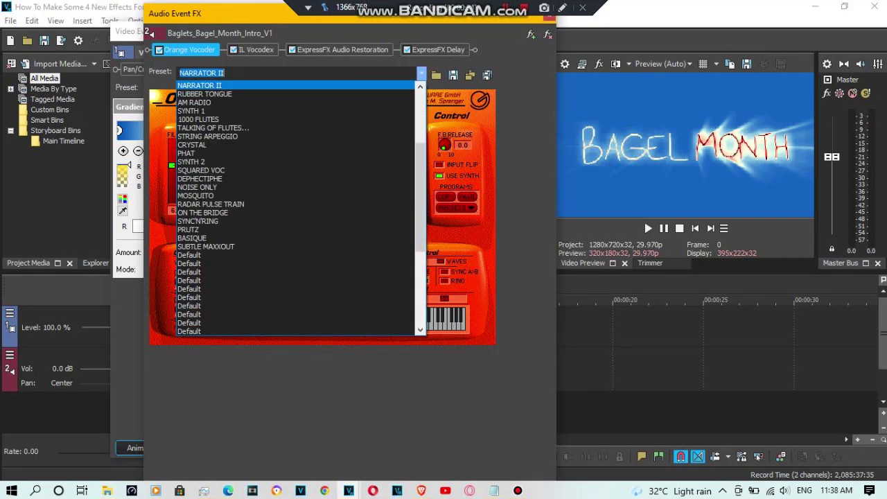
{"action": "left_click", "coordinate": [422, 73]}
Examine the IL Vocodex settings of the Clearer preset, from the mixer down to the keyboard.
{"action": "left_click", "coordinate": [256, 49]}
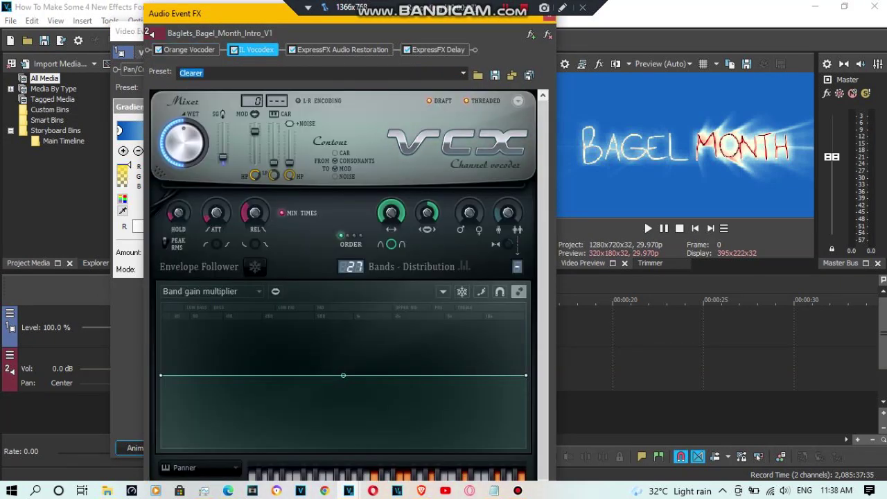
{"action": "mouse_move", "coordinate": [263, 20]}
{"action": "left_mouse_down"}
{"action": "mouse_move", "coordinate": [267, 39]}
{"action": "mouse_move", "coordinate": [274, 5]}
{"action": "mouse_move", "coordinate": [267, 24]}
{"action": "mouse_move", "coordinate": [267, 16]}
{"action": "left_mouse_up"}
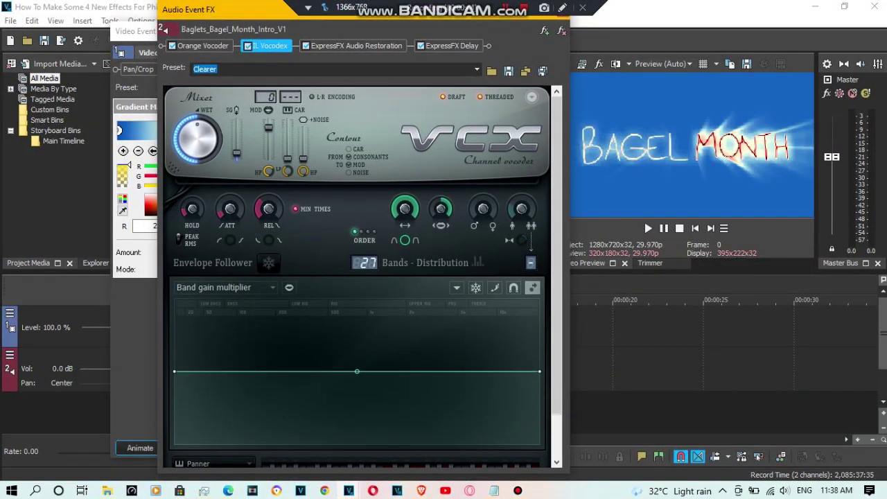
{"action": "scroll", "coordinate": [357, 278], "scroll_direction": "down", "scroll_amount": 1}
{"action": "left_click_drag", "start_coordinate": [557, 276], "coordinate": [556, 300]}
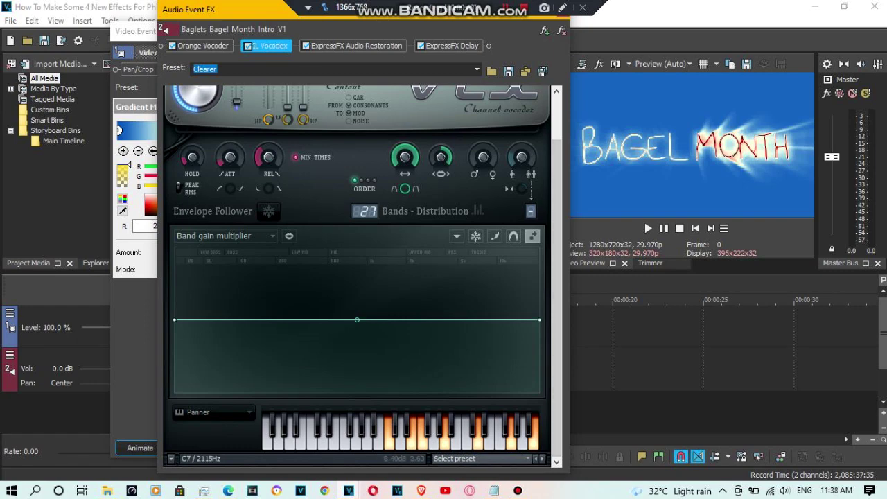
{"action": "double_click", "coordinate": [217, 69]}
{"action": "left_click", "coordinate": [217, 69]}
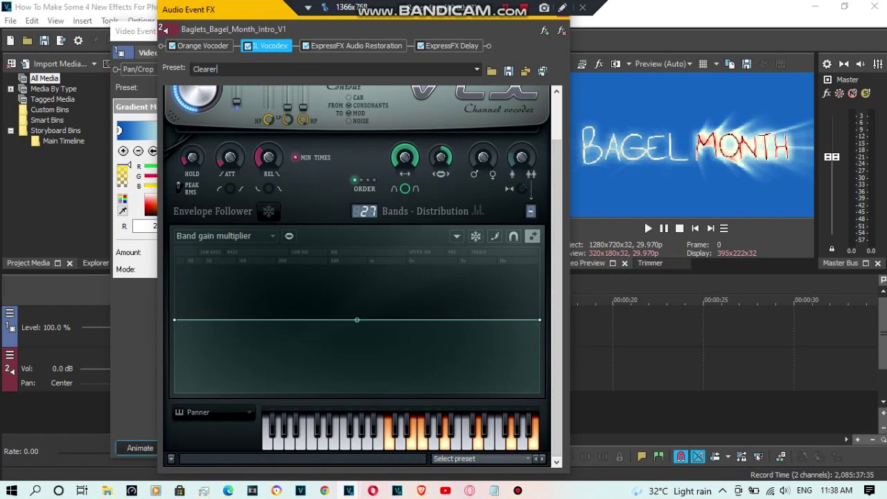
Review the ExpressFX Audio Restoration and ExpressFX Delay settings in the audio effect chain.
{"action": "left_click", "coordinate": [357, 46]}
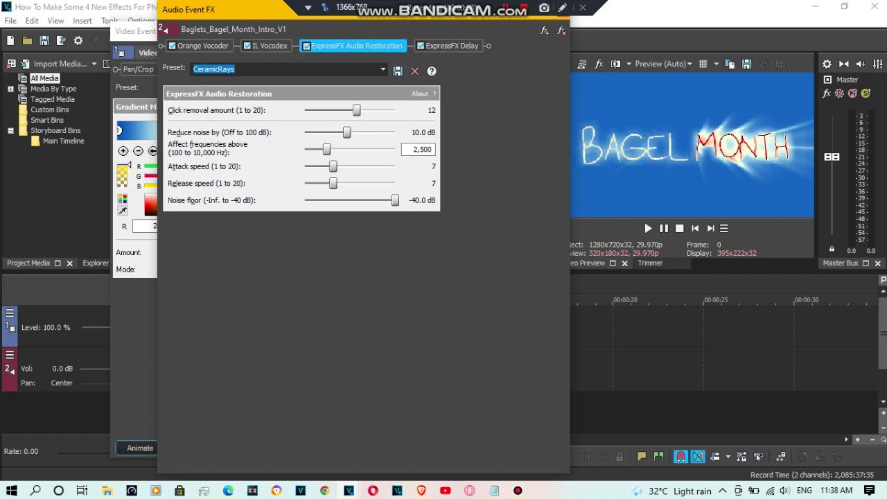
{"action": "left_click", "coordinate": [452, 46]}
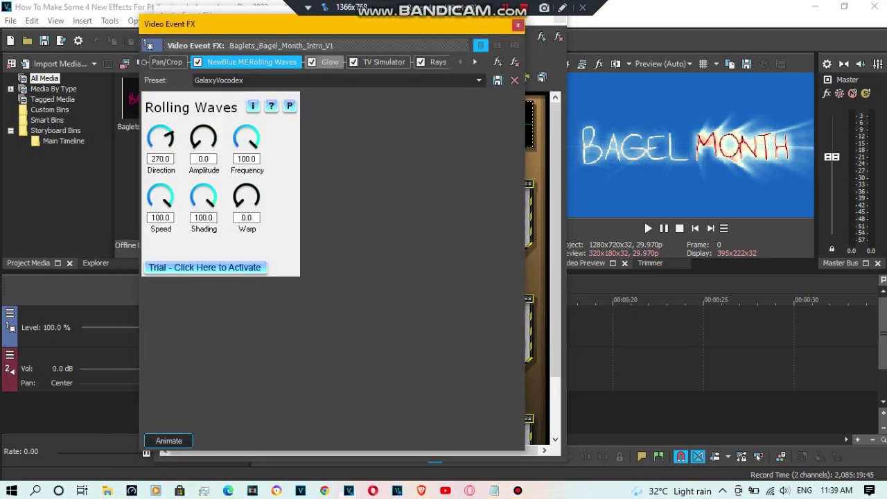
Review the Glow, TV Simulator and Rays settings in the GalaxyVocodex video effect chain.
{"action": "left_click", "coordinate": [330, 62]}
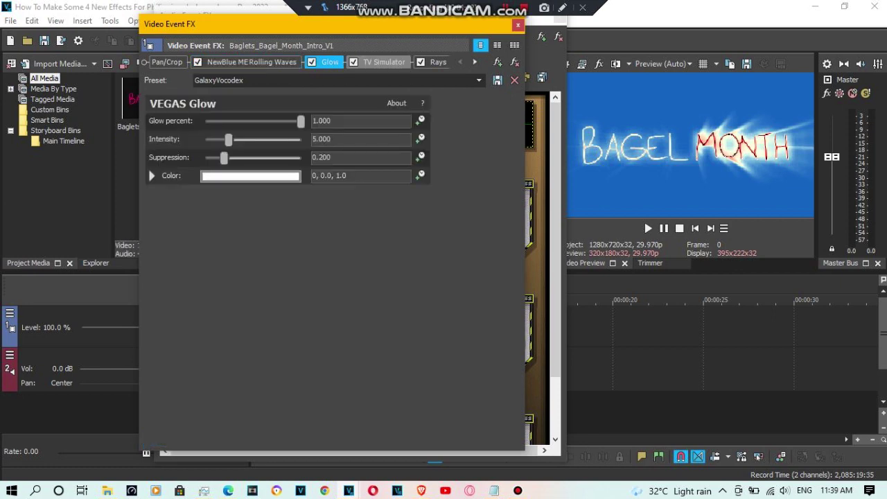
{"action": "left_click", "coordinate": [384, 62]}
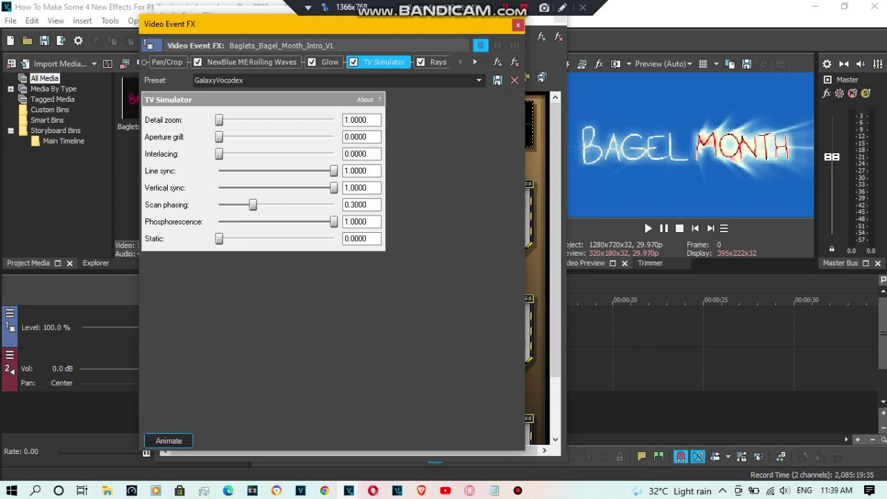
{"action": "left_click", "coordinate": [475, 62]}
{"action": "left_click", "coordinate": [475, 62]}
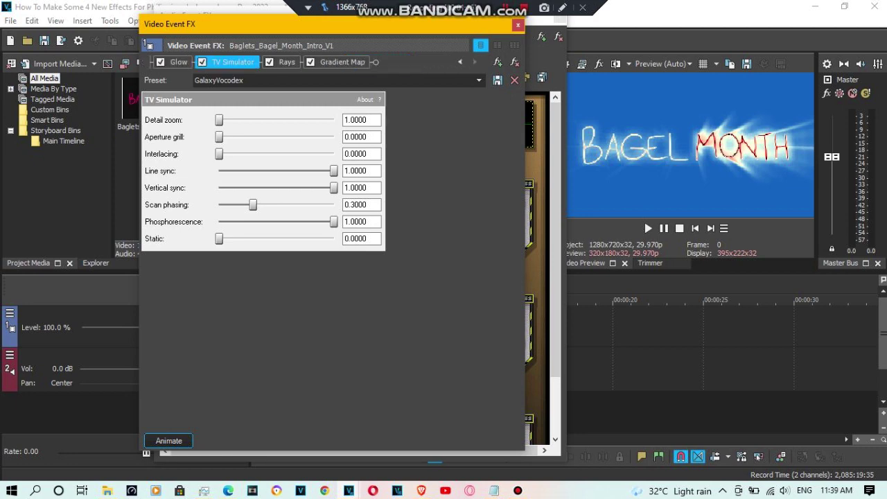
{"action": "left_click", "coordinate": [287, 62]}
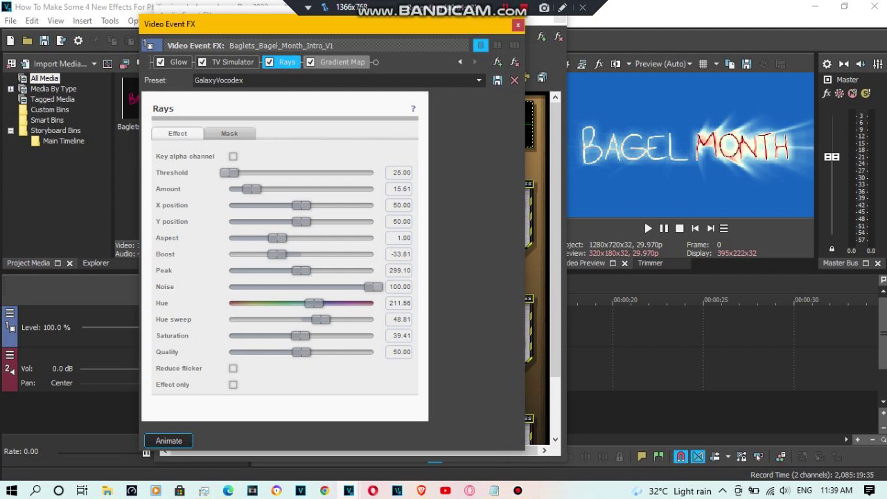
Step through the Gradient Map colour control points of the GalaxyPhilippinesVocodex preset up to the last one.
{"action": "left_click", "coordinate": [342, 62]}
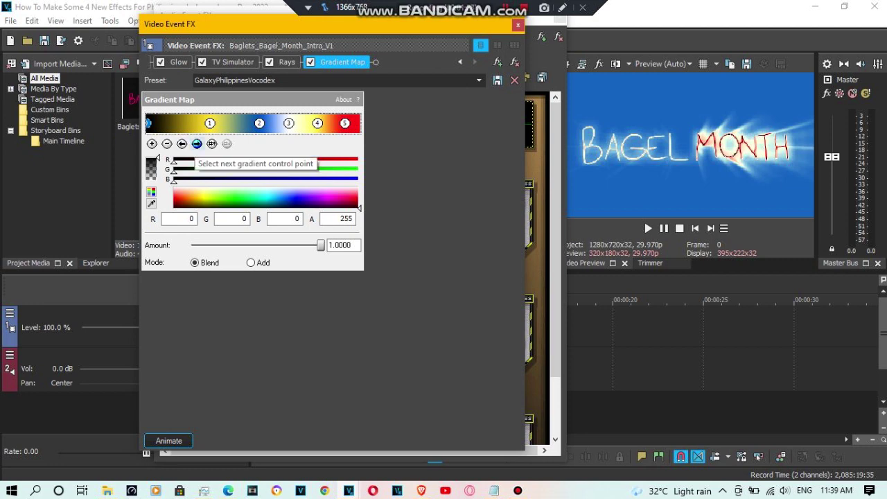
{"action": "left_click", "coordinate": [198, 144]}
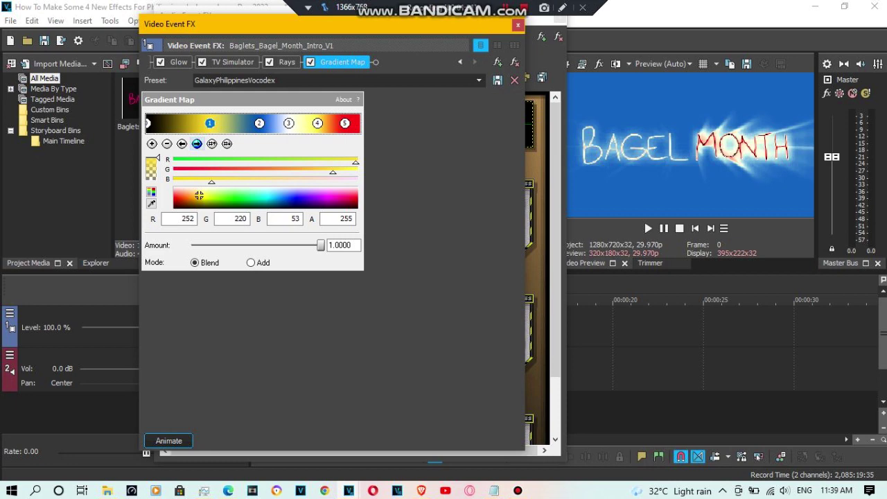
{"action": "left_click", "coordinate": [198, 143]}
{"action": "left_click", "coordinate": [197, 143]}
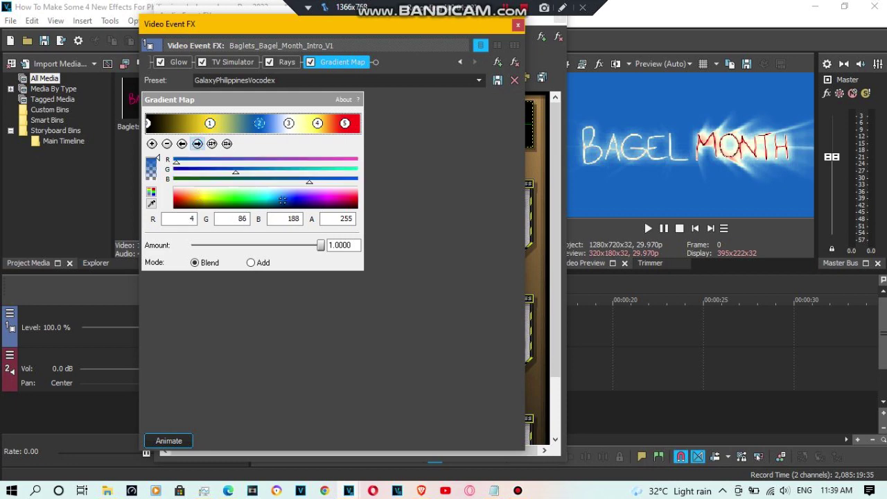
{"action": "left_click", "coordinate": [197, 143]}
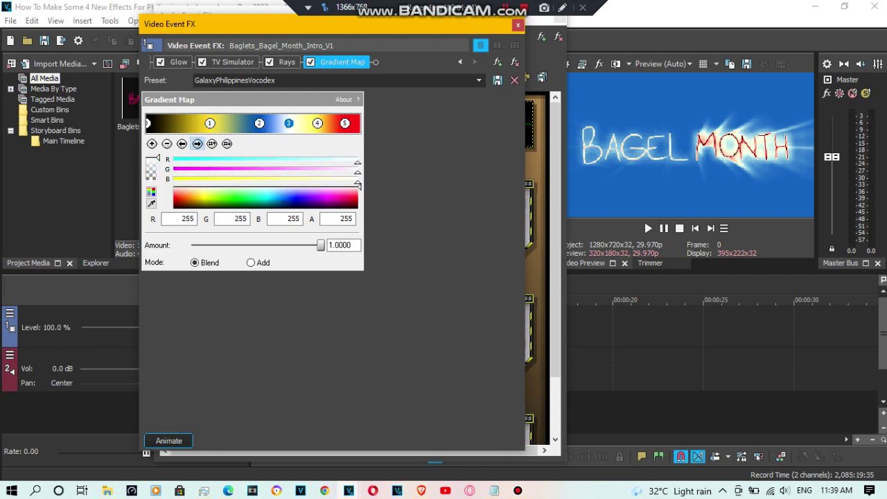
{"action": "left_click", "coordinate": [198, 144]}
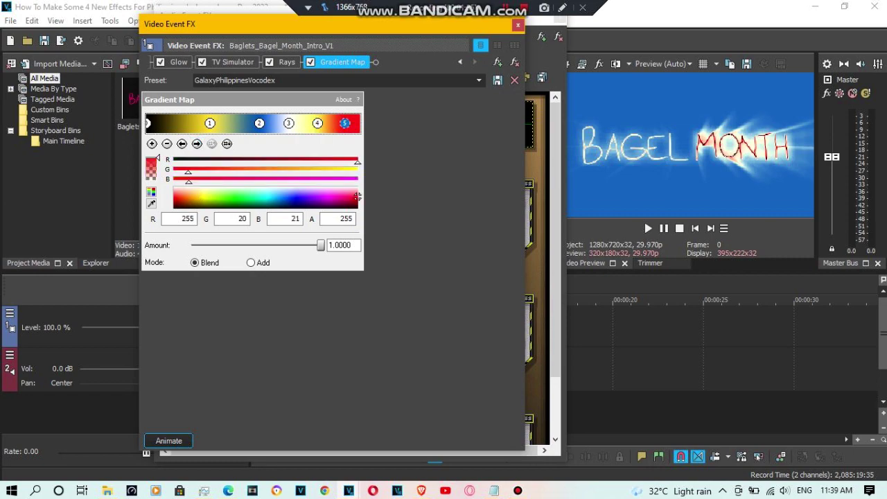
Examine the FX JOCKEY audio effect's controls and preset list, choosing FLANGER SOLO.
{"action": "left_click", "coordinate": [544, 59]}
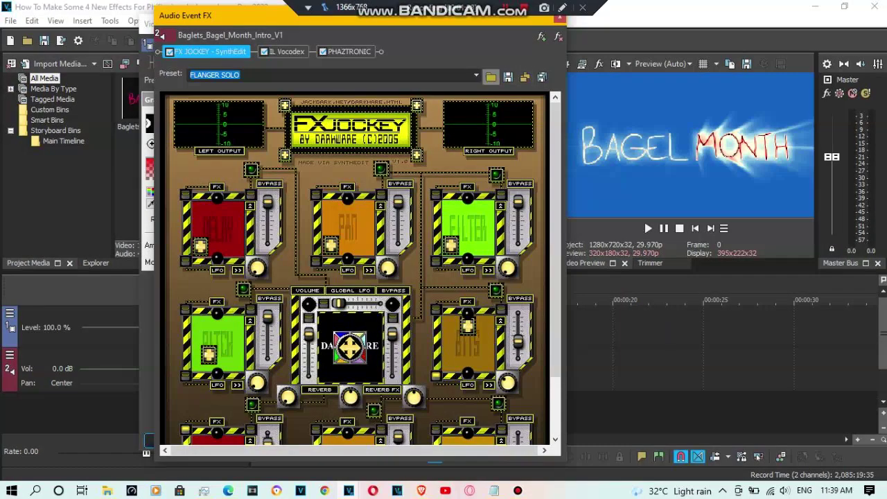
{"action": "scroll", "coordinate": [361, 270], "scroll_direction": "down", "scroll_amount": 3}
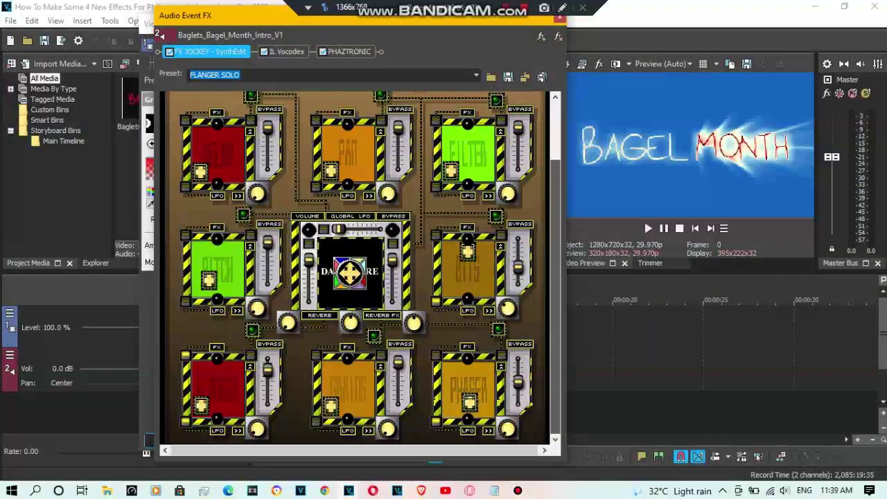
{"action": "left_click", "coordinate": [477, 75]}
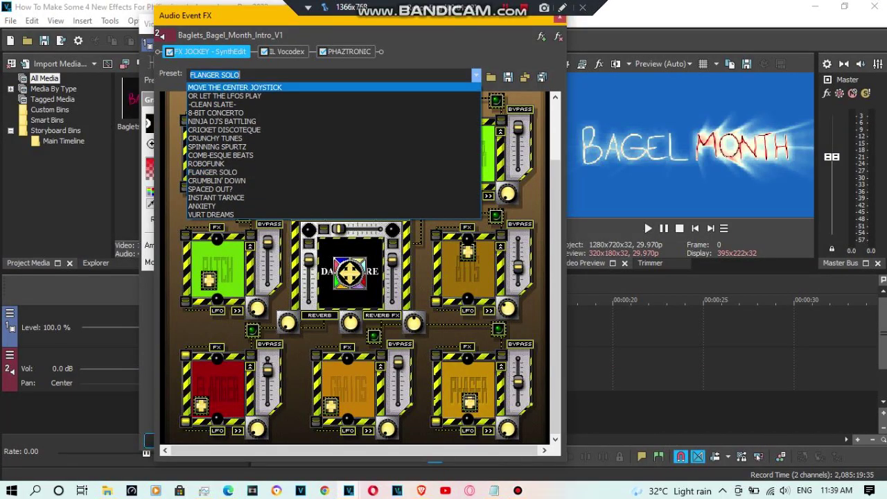
{"action": "left_click", "coordinate": [333, 172]}
Examine the IL Vocodex settings of the Chord preset, from the mixer down to the keyboard.
{"action": "left_click", "coordinate": [287, 52]}
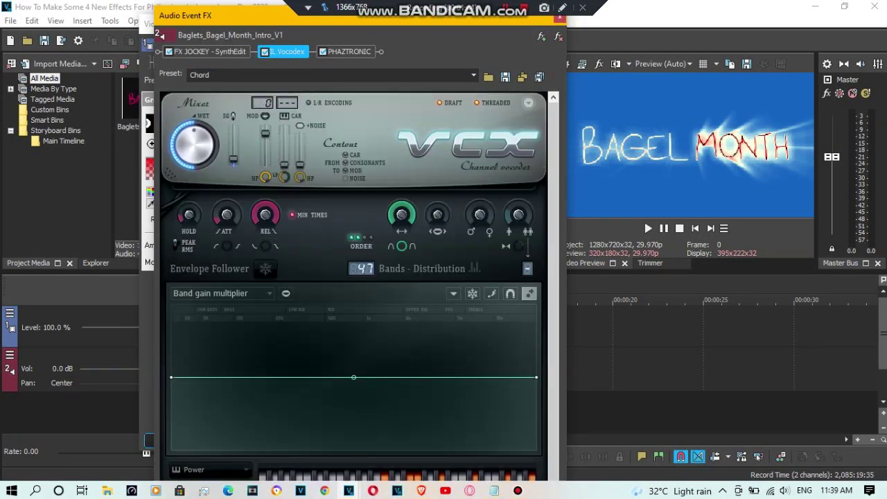
{"action": "mouse_move", "coordinate": [272, 15]}
{"action": "left_mouse_down"}
{"action": "mouse_move", "coordinate": [270, 42]}
{"action": "mouse_move", "coordinate": [260, 15]}
{"action": "mouse_move", "coordinate": [263, 35]}
{"action": "mouse_move", "coordinate": [264, 25]}
{"action": "left_mouse_up"}
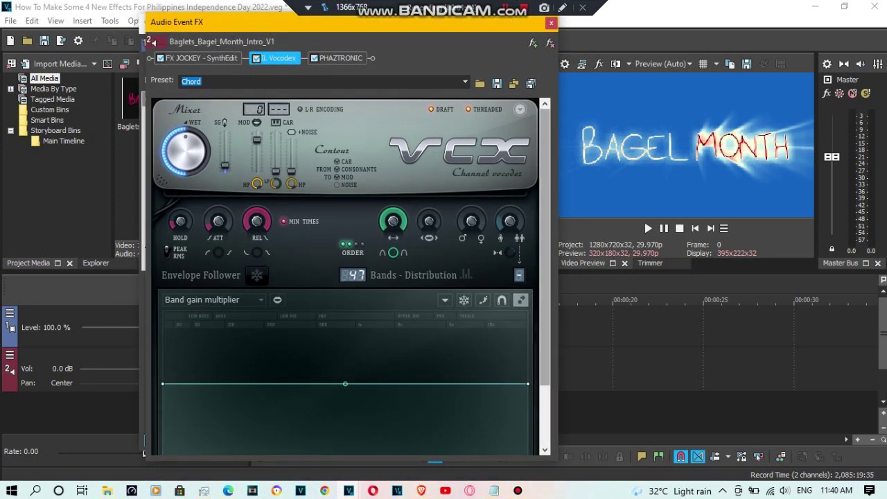
{"action": "scroll", "coordinate": [352, 277], "scroll_direction": "down", "scroll_amount": 3}
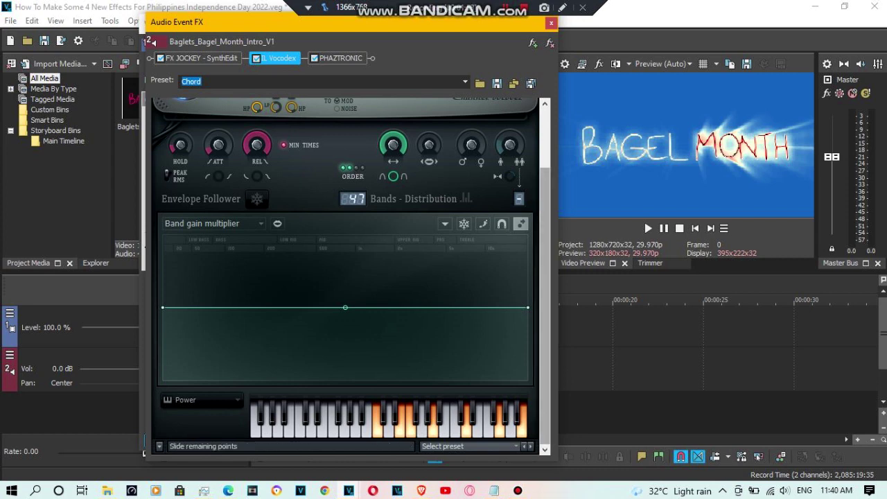
{"action": "scroll", "coordinate": [352, 277], "scroll_direction": "up", "scroll_amount": 3}
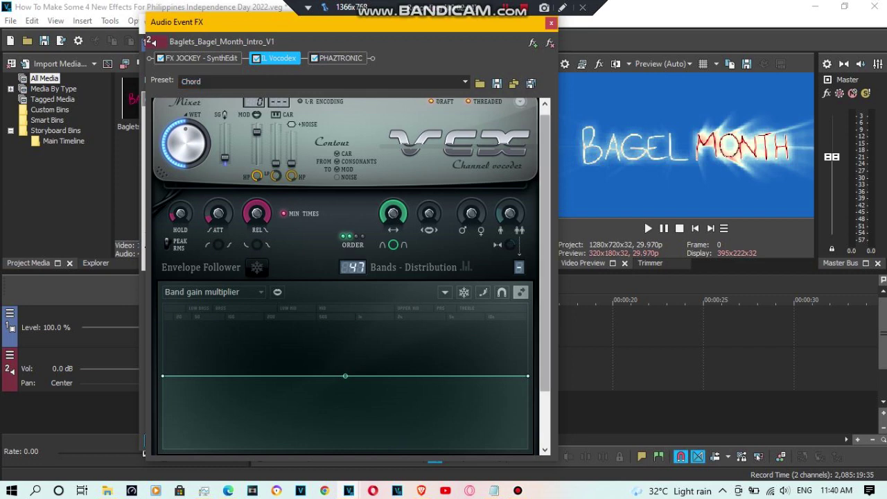
{"action": "scroll", "coordinate": [351, 277], "scroll_direction": "down", "scroll_amount": 3}
Examine the PHAZTRONIC settings and preset list, leaving Patch 25 selected.
{"action": "left_click", "coordinate": [340, 59]}
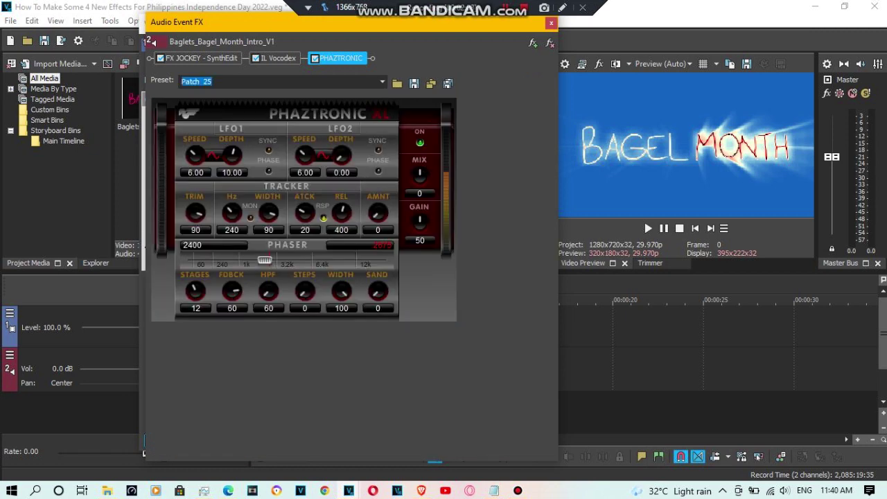
{"action": "left_click", "coordinate": [382, 82]}
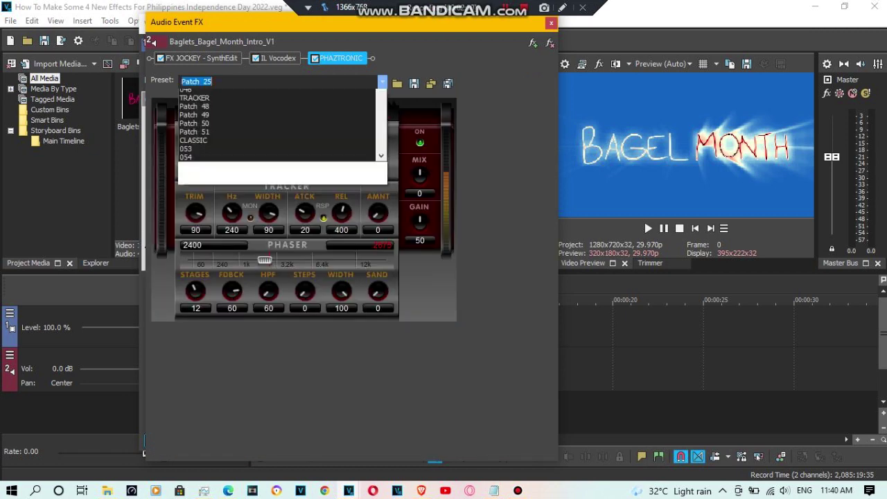
{"action": "key", "text": "Escape"}
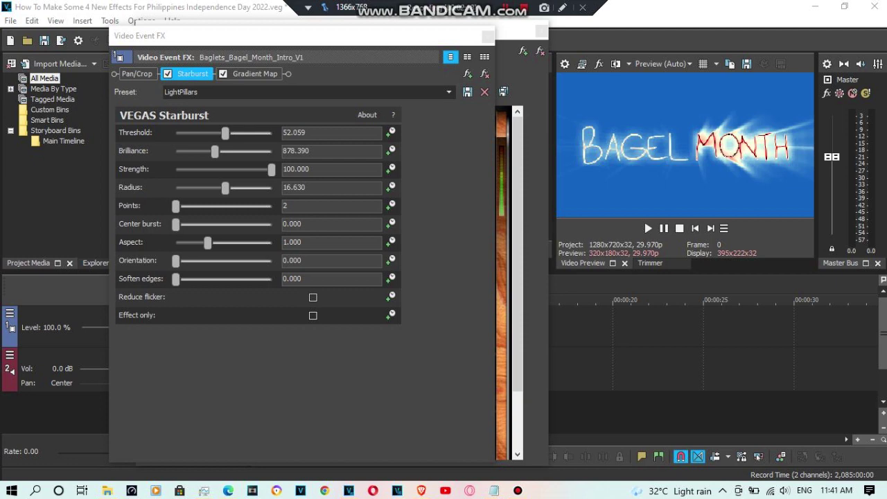
Step through the Gradient Map colour control points of the LightPhilippinesPillars preset up to the last one.
{"action": "left_click", "coordinate": [254, 74]}
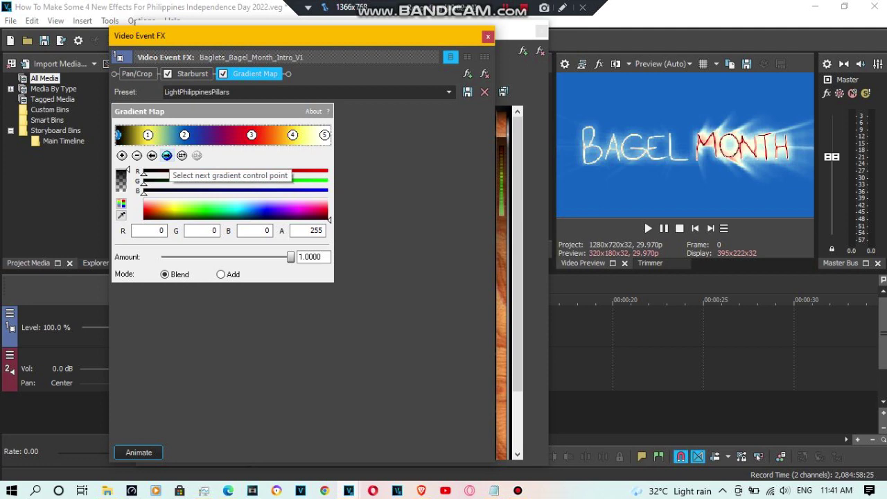
{"action": "left_click", "coordinate": [167, 155]}
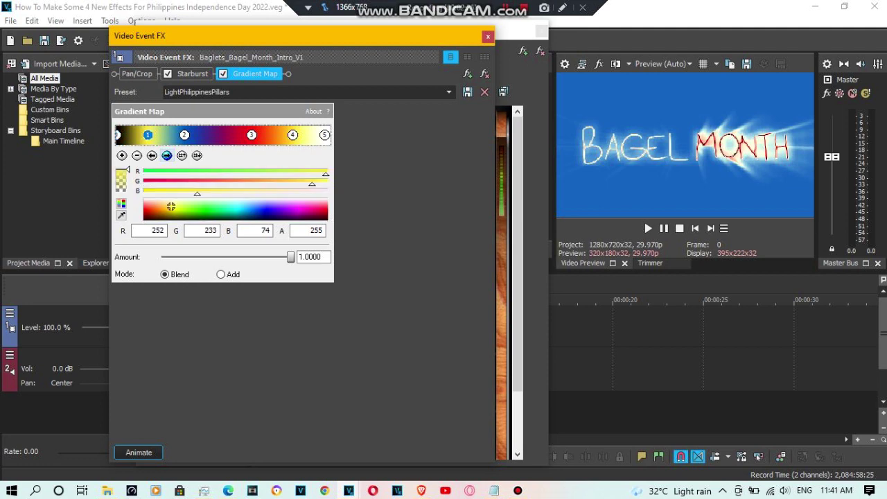
{"action": "left_click", "coordinate": [166, 155]}
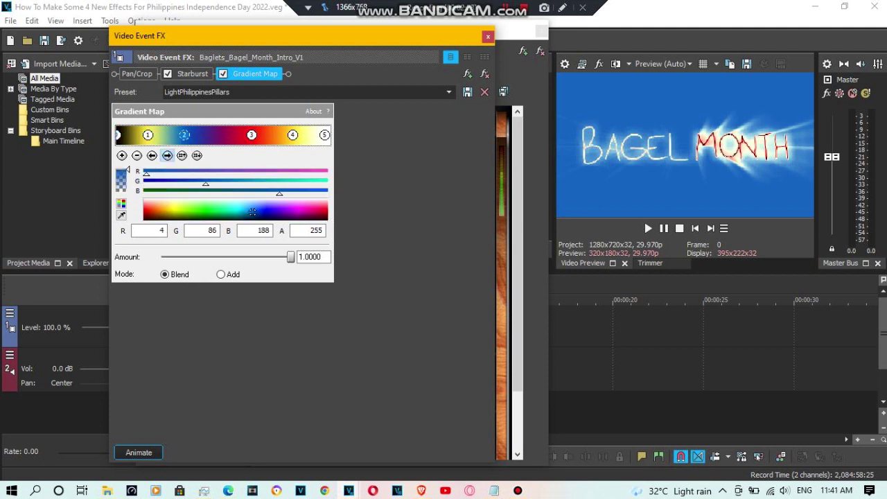
{"action": "left_click", "coordinate": [166, 156]}
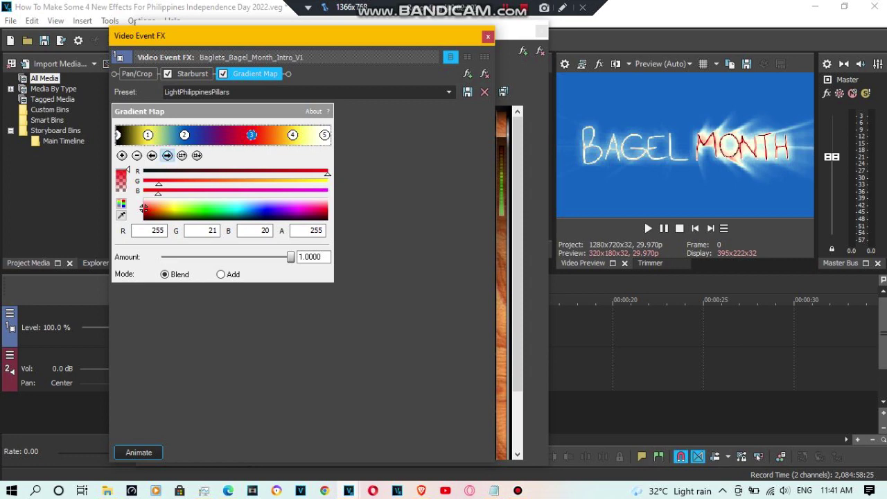
{"action": "left_click", "coordinate": [167, 155]}
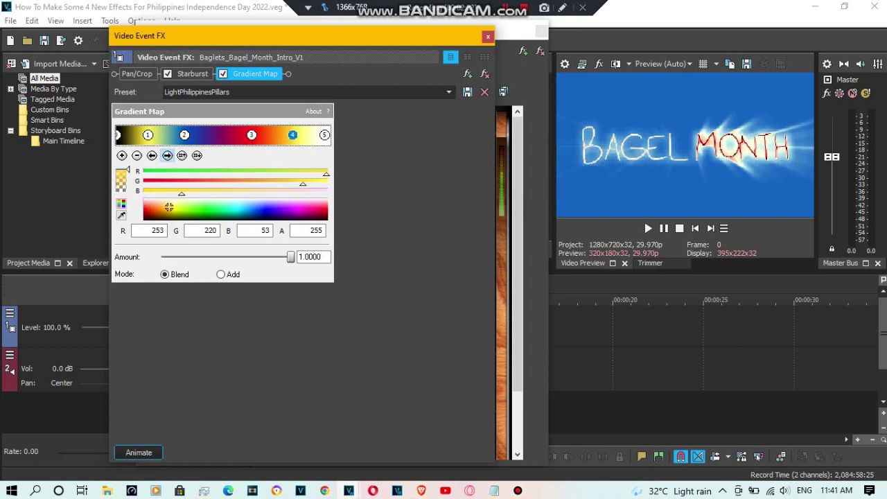
{"action": "left_click", "coordinate": [167, 155]}
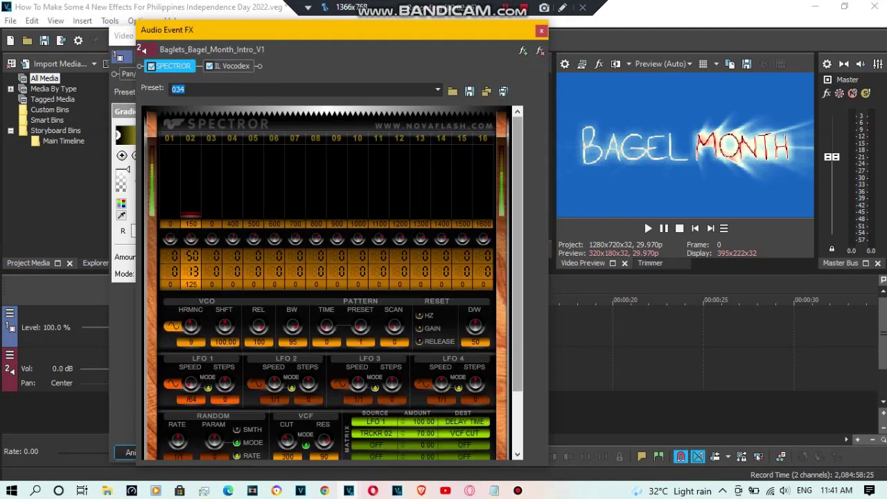
Examine the SPECTROR audio effect's controls down to the delay and main output sections, along with its preset selector.
{"action": "scroll", "coordinate": [326, 285], "scroll_direction": "down", "scroll_amount": 3}
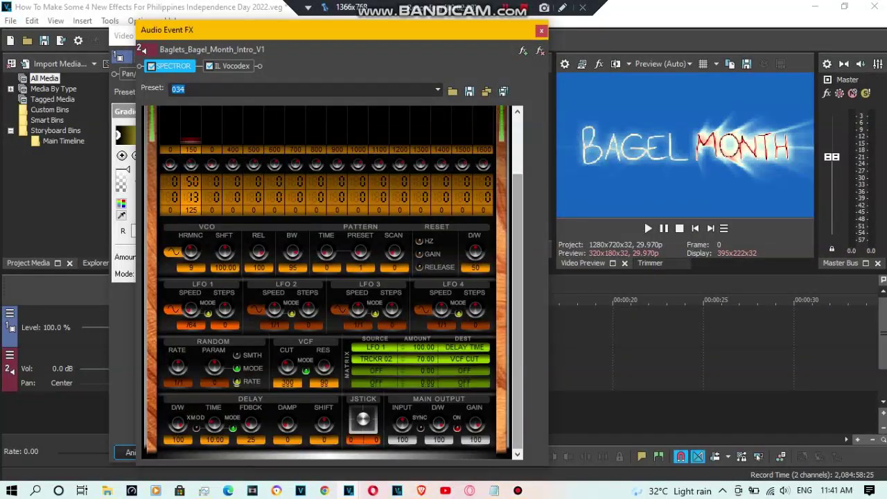
{"action": "left_click", "coordinate": [438, 90]}
{"action": "left_click", "coordinate": [437, 91]}
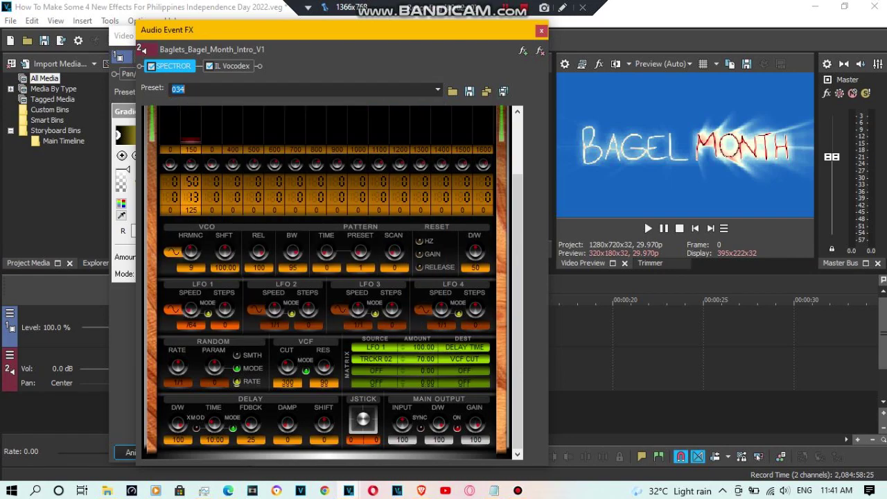
Examine the IL Vocodex Chord settings that follow SPECTROR in the chain, from the mixer down to the keyboard.
{"action": "left_click", "coordinate": [232, 66]}
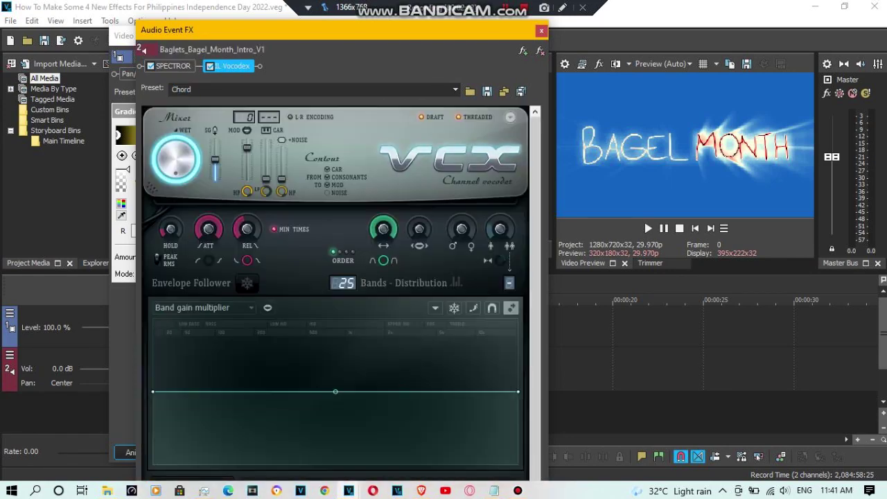
{"action": "mouse_move", "coordinate": [291, 36]}
{"action": "left_mouse_down"}
{"action": "mouse_move", "coordinate": [292, 76]}
{"action": "mouse_move", "coordinate": [300, 26]}
{"action": "left_mouse_up"}
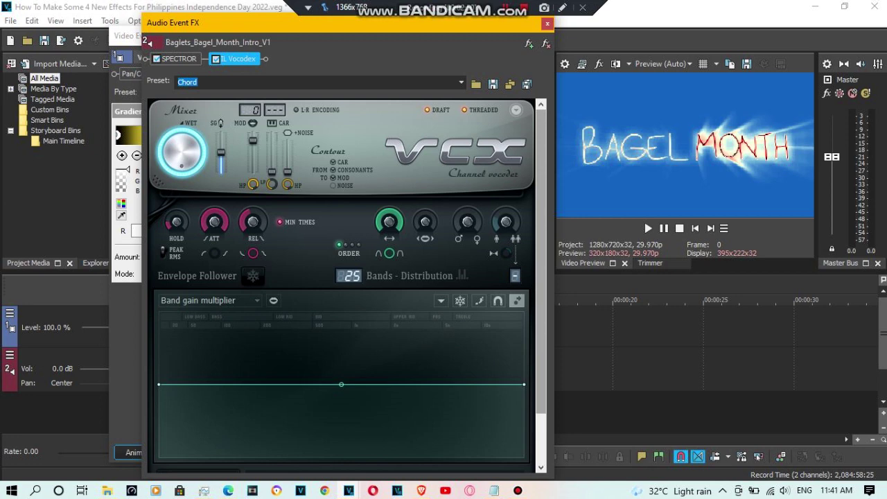
{"action": "scroll", "coordinate": [346, 284], "scroll_direction": "down", "scroll_amount": 2}
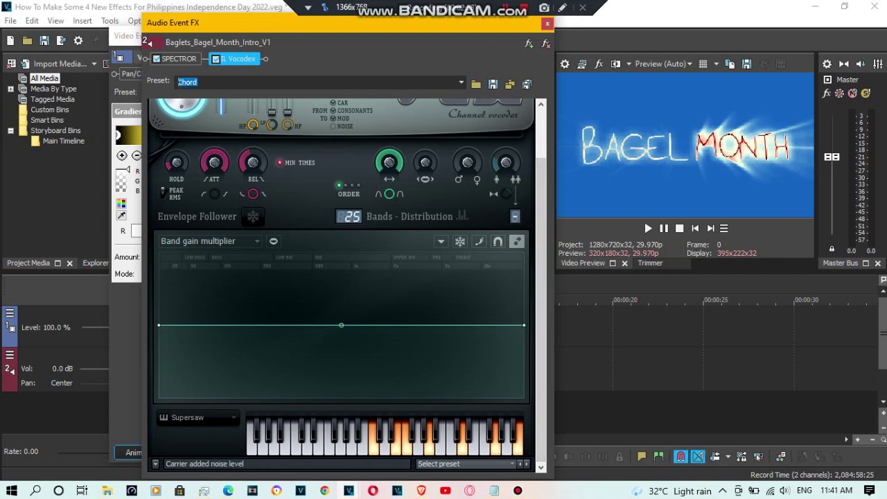
{"action": "left_click", "coordinate": [199, 83]}
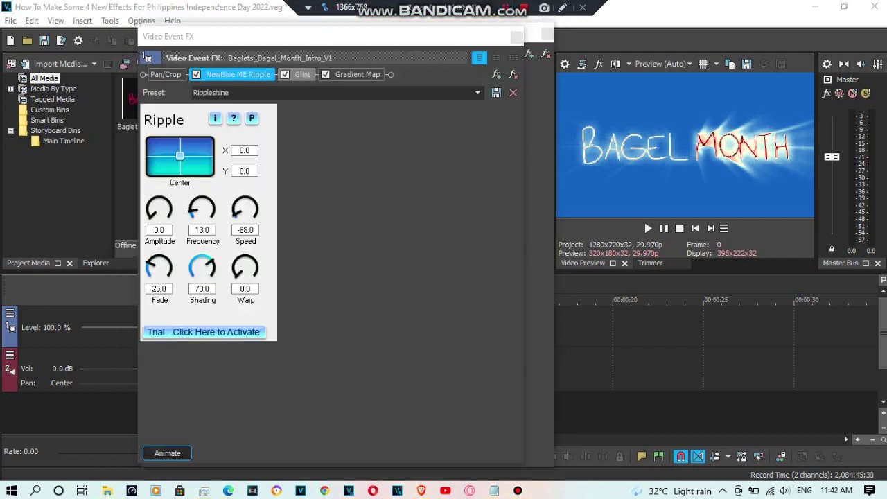
Examine the Glint effect's settings and preset list in the Rippleshine video chain, choosing Sparkle.
{"action": "left_click", "coordinate": [303, 74]}
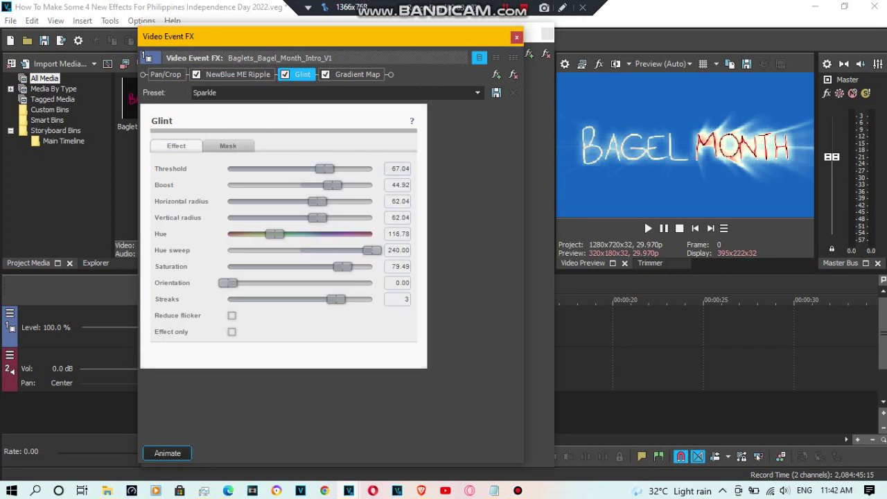
{"action": "left_click", "coordinate": [478, 92]}
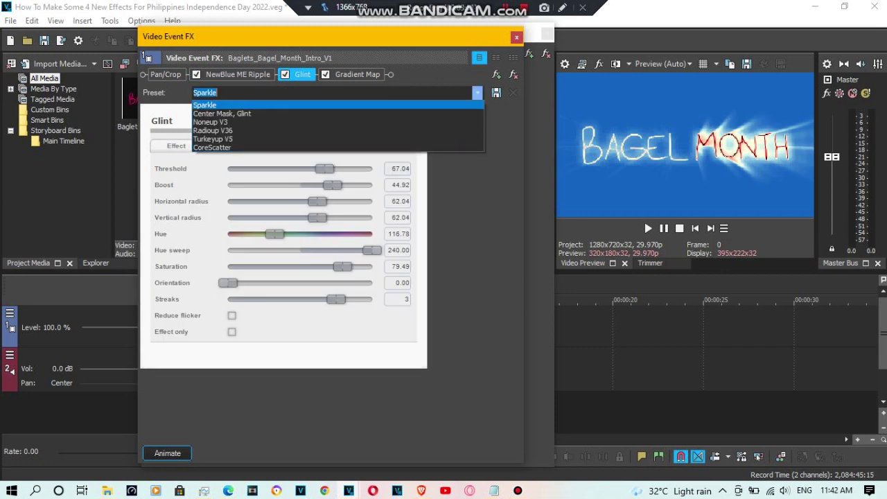
{"action": "left_click", "coordinate": [222, 105]}
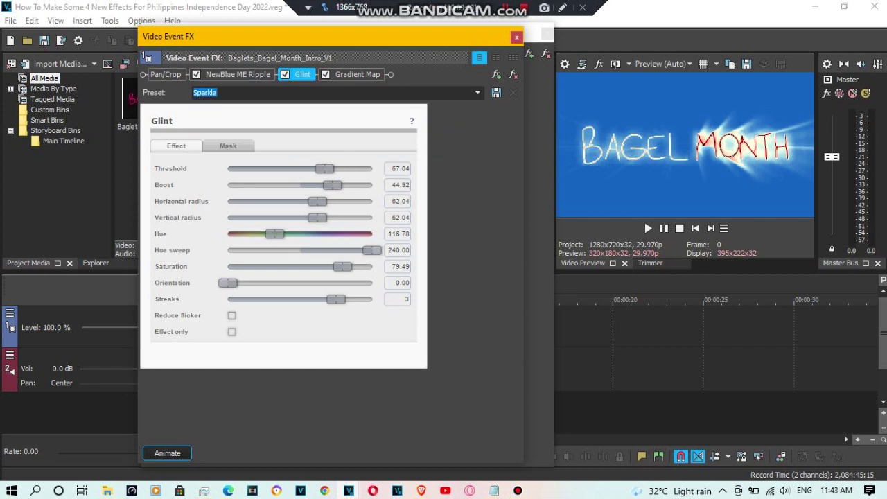
Step through the Gradient Map colour control points of the PhilippinesRippleshine preset to the last one, and close the video effects window.
{"action": "left_click", "coordinate": [357, 74]}
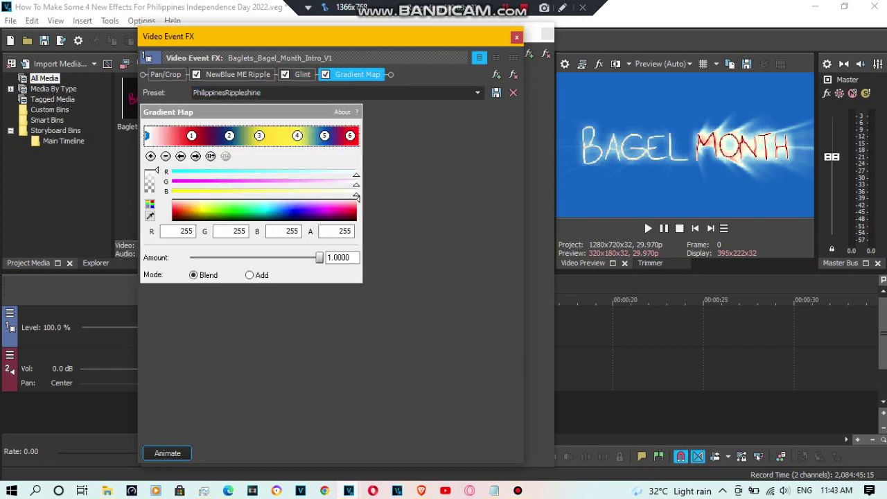
{"action": "left_click", "coordinate": [195, 155]}
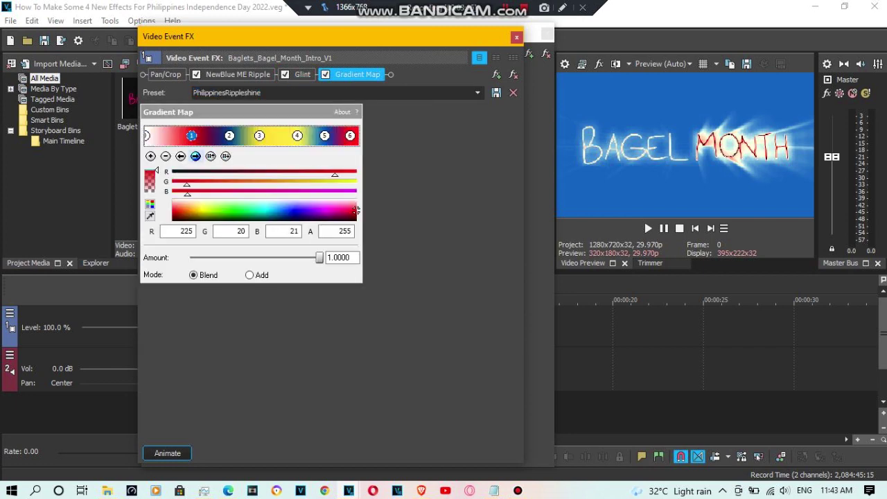
{"action": "left_click", "coordinate": [196, 155]}
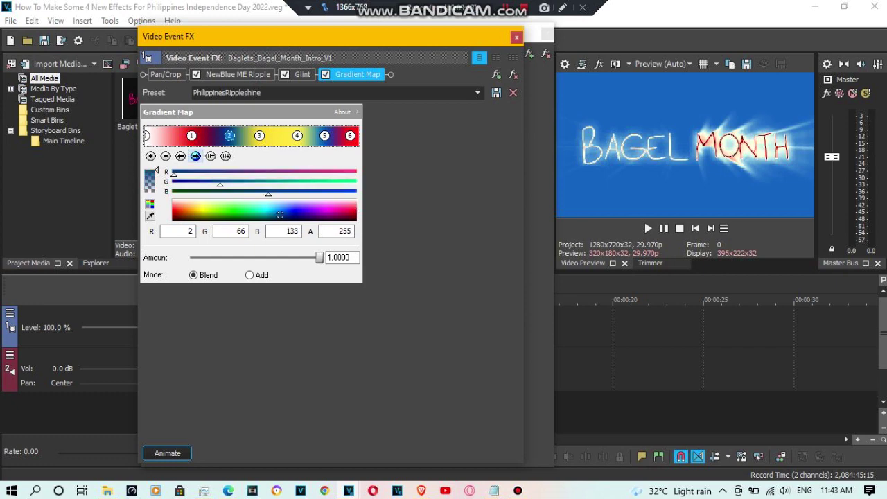
{"action": "left_click", "coordinate": [196, 155]}
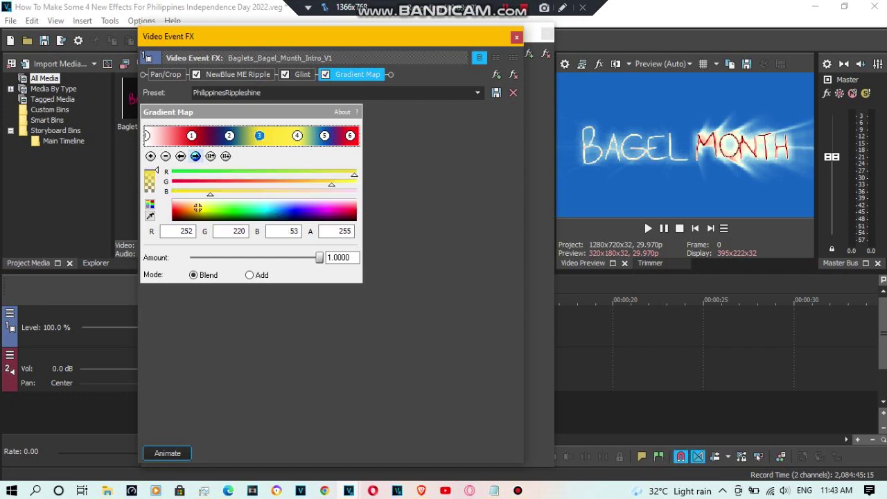
{"action": "left_click", "coordinate": [195, 155]}
{"action": "left_click", "coordinate": [196, 155]}
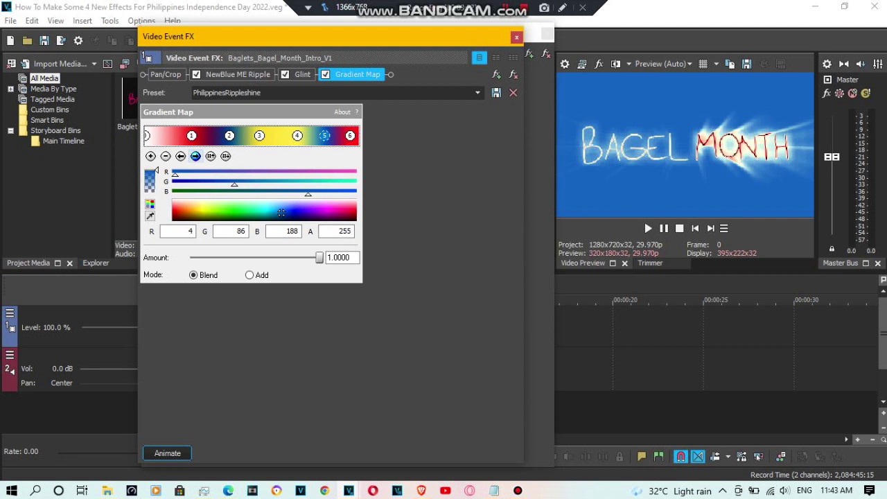
{"action": "left_click", "coordinate": [196, 156]}
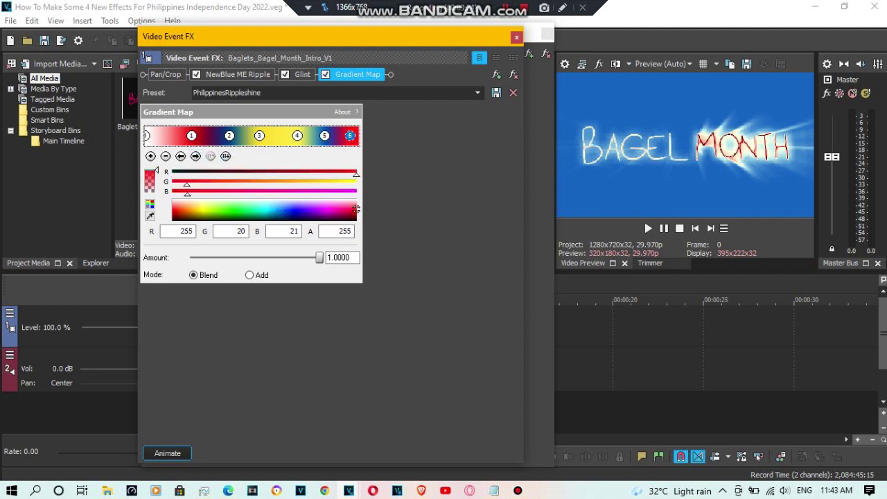
{"action": "left_click", "coordinate": [517, 36]}
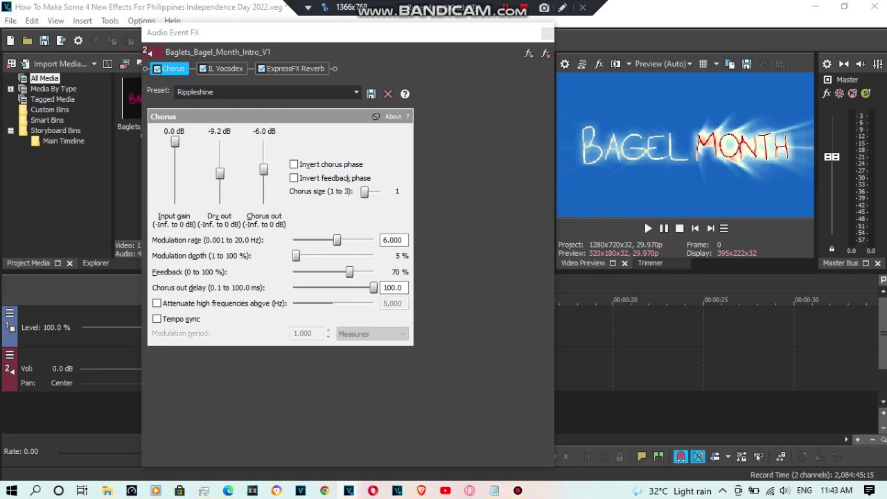
Examine the IL Vocodex Chord settings in the Chorus and Reverb audio chain, from the mixer down to the keyboard.
{"action": "left_click", "coordinate": [225, 69]}
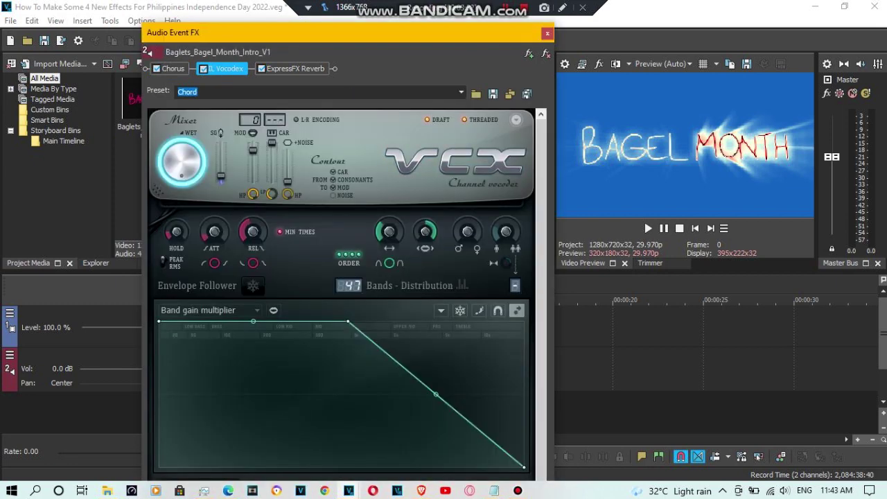
{"action": "mouse_move", "coordinate": [289, 24]}
{"action": "left_mouse_down"}
{"action": "mouse_move", "coordinate": [289, 74]}
{"action": "mouse_move", "coordinate": [292, 26]}
{"action": "left_mouse_up"}
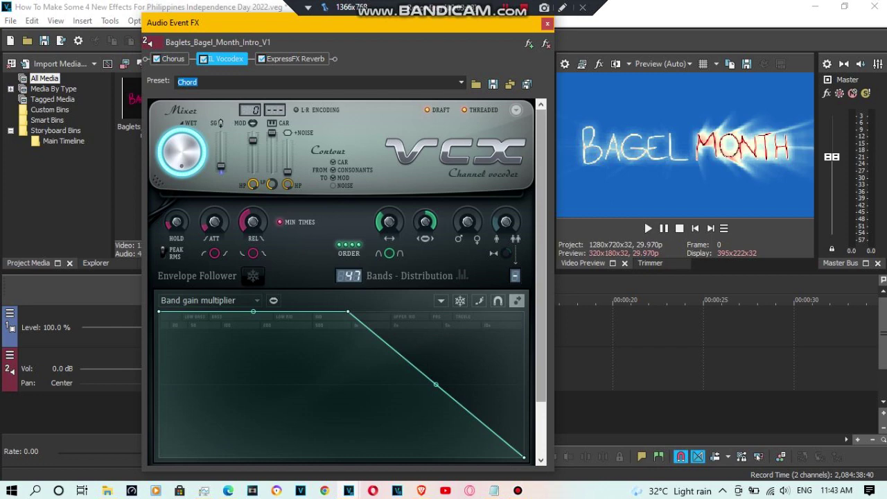
{"action": "scroll", "coordinate": [347, 278], "scroll_direction": "down", "scroll_amount": 3}
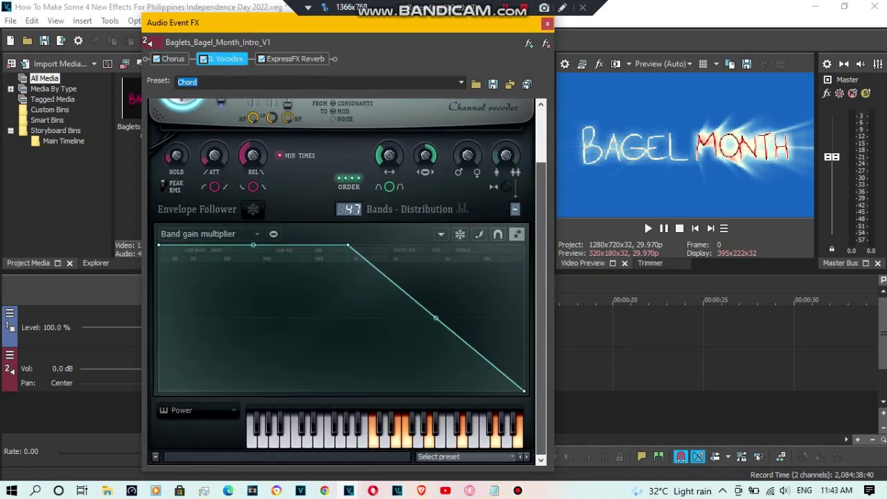
{"action": "scroll", "coordinate": [347, 282], "scroll_direction": "up", "scroll_amount": 3}
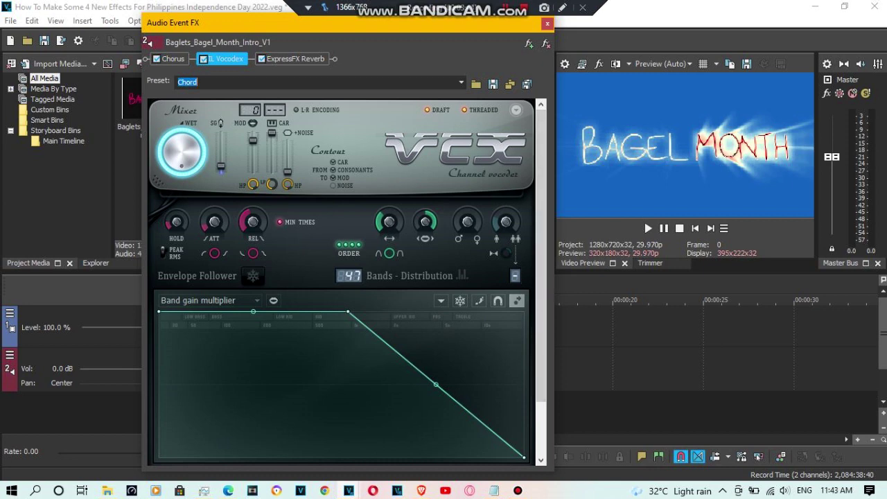
{"action": "left_click", "coordinate": [199, 83]}
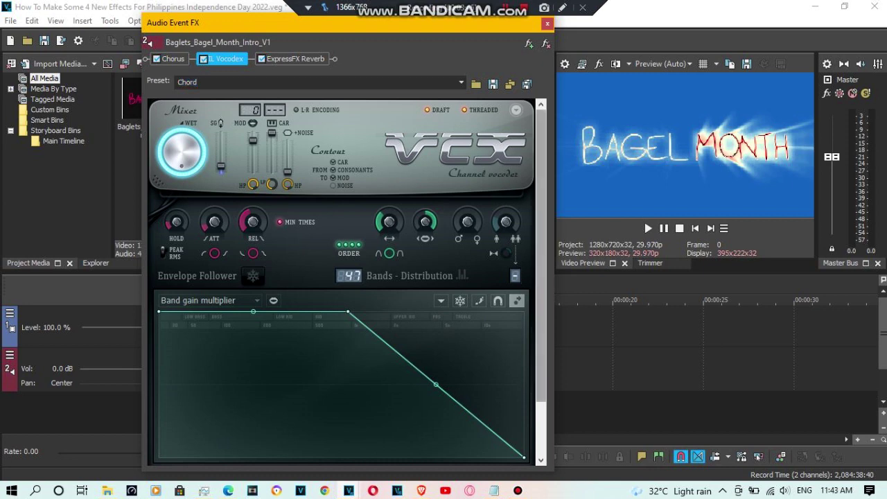
{"action": "scroll", "coordinate": [346, 283], "scroll_direction": "down", "scroll_amount": 3}
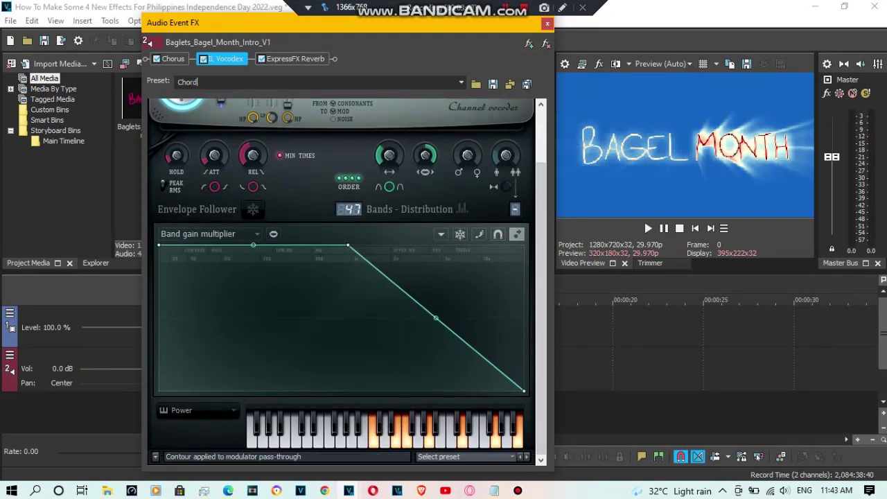
Examine the ExpressFX Reverb settings and its list of presets.
{"action": "left_click", "coordinate": [296, 58]}
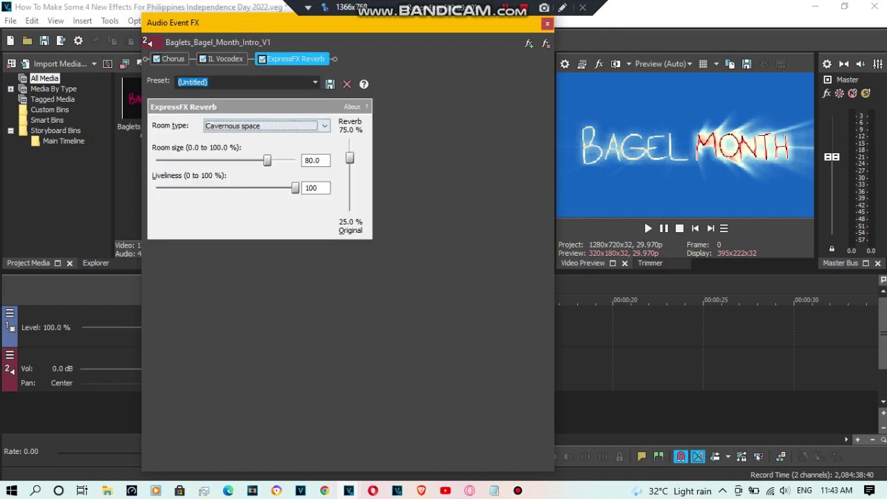
{"action": "left_click", "coordinate": [315, 83]}
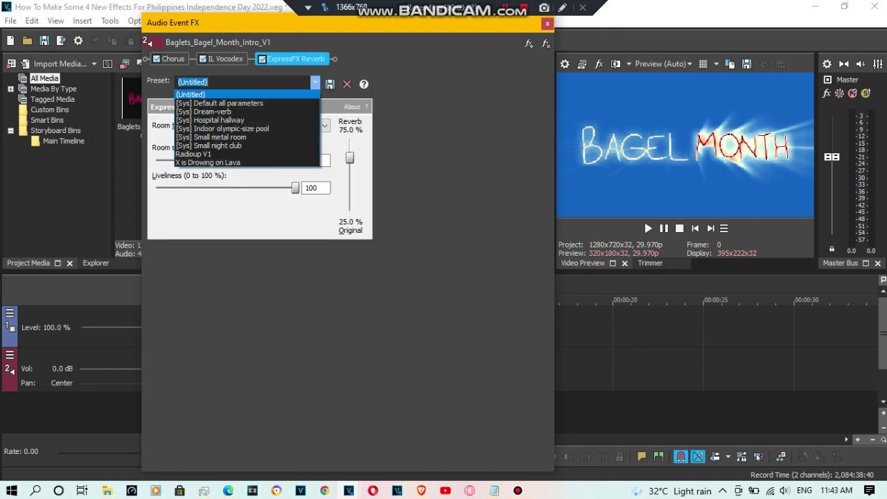
{"action": "key", "text": "Escape"}
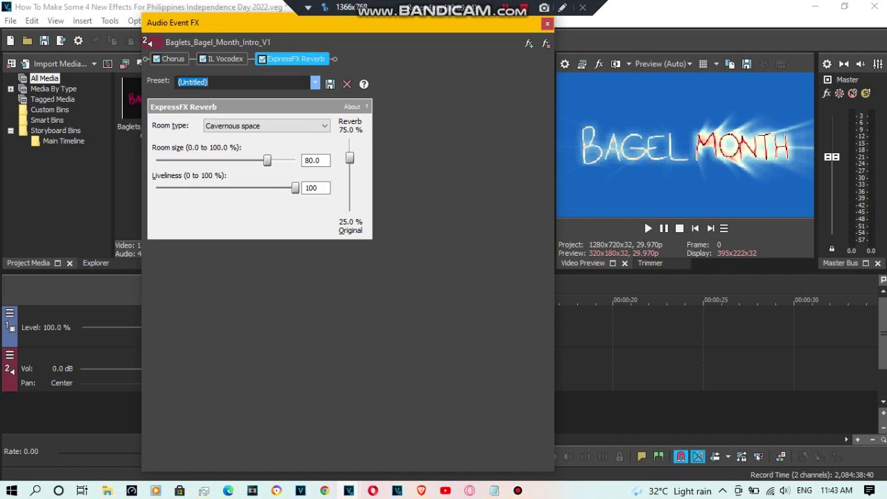
Apply the [Sys] Default all parameters preset to the ExpressFX Reverb.
{"action": "key", "text": "alt+Down"}
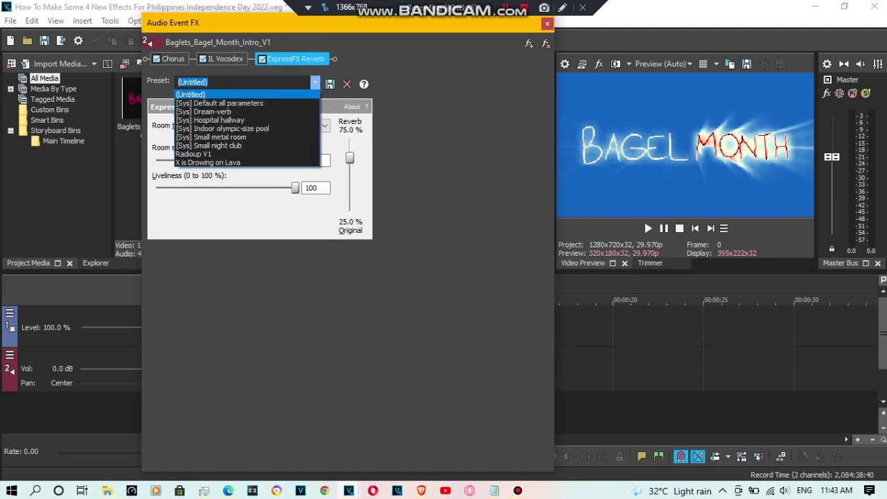
{"action": "key", "text": "Down"}
{"action": "key", "text": "Return"}
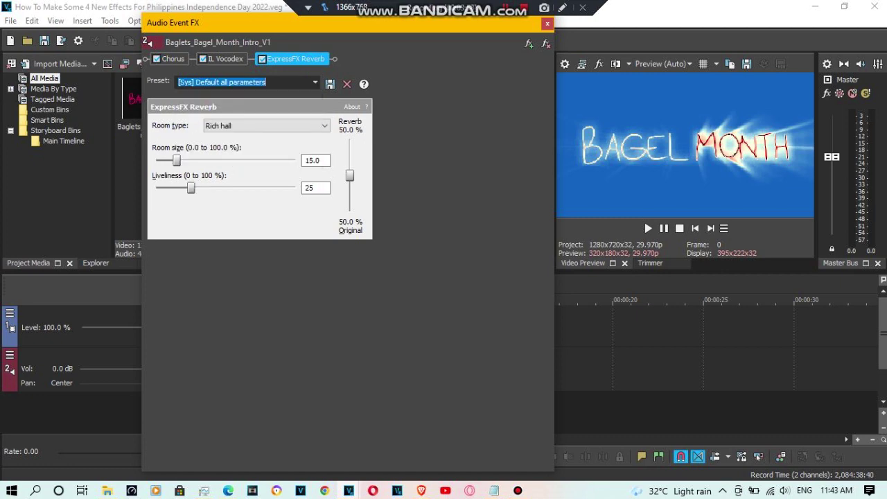
Apply the [Sys] Indoor olympic-size pool preset to the ExpressFX Reverb and close the audio effects window.
{"action": "key", "text": "alt+Down"}
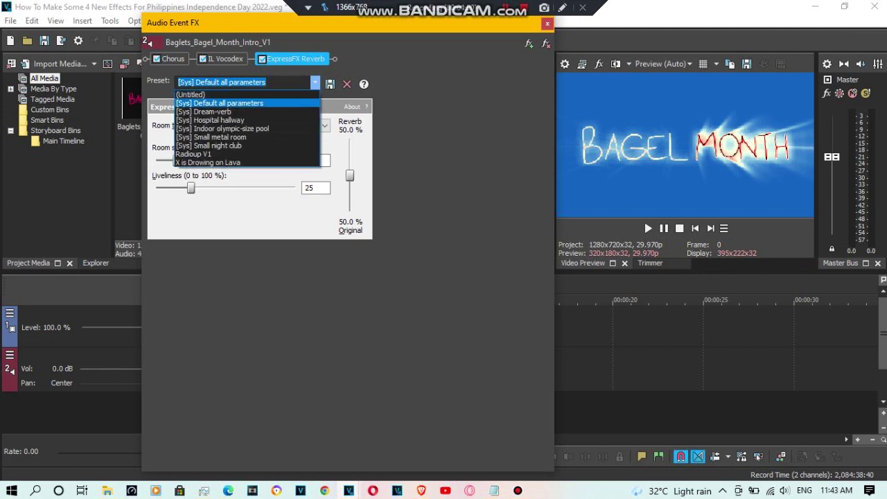
{"action": "key", "text": "Down"}
{"action": "key", "text": "Down"}
{"action": "key", "text": "Down"}
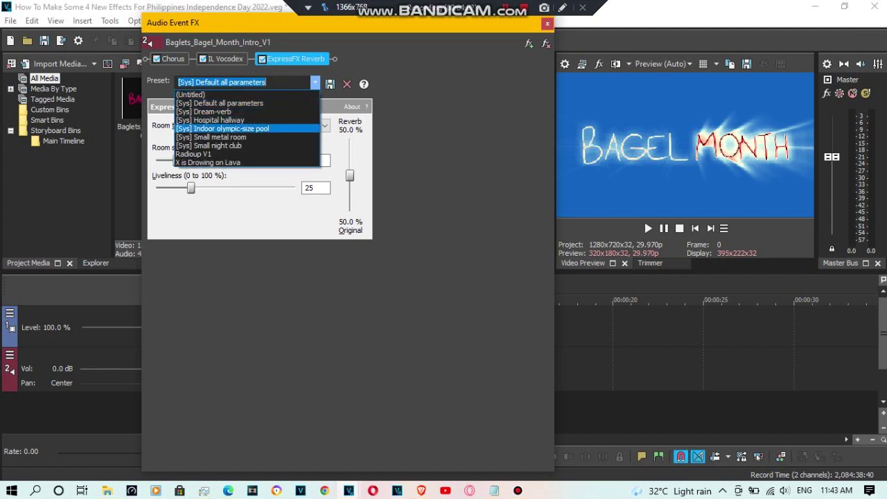
{"action": "key", "text": "Return"}
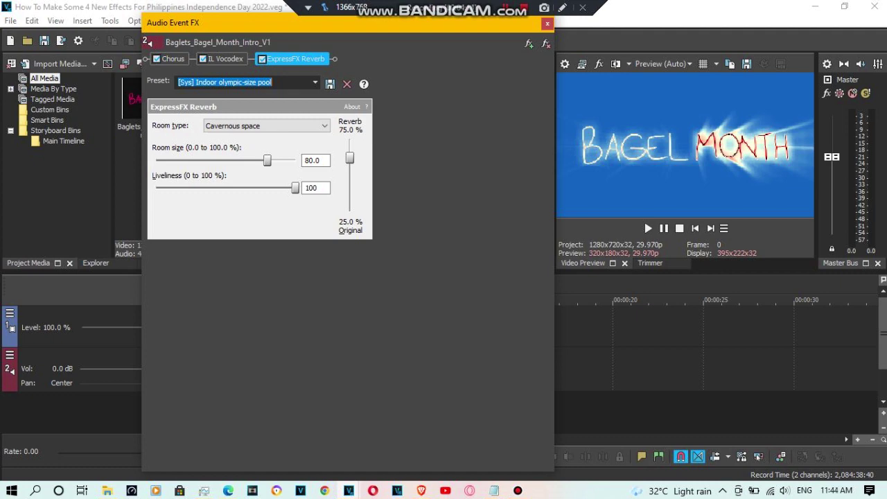
{"action": "left_click", "coordinate": [547, 23]}
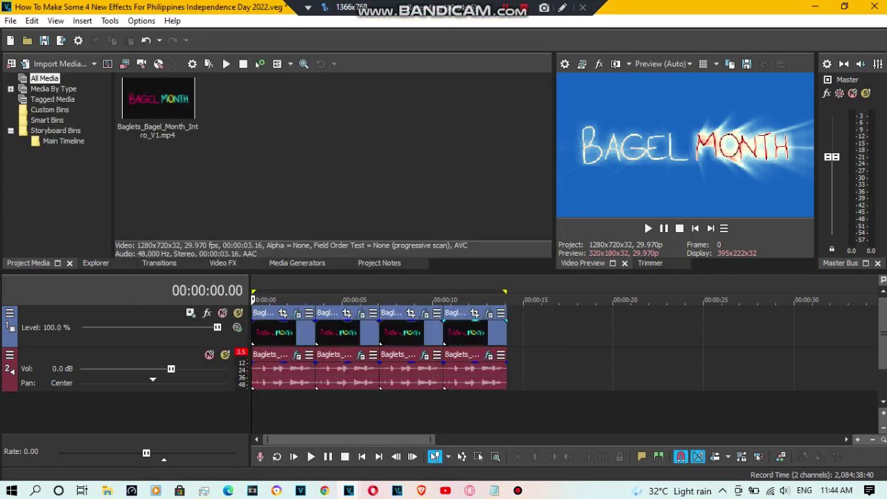
Select all events on the timeline and start playing the project from the beginning.
{"action": "key", "text": "ctrl+a"}
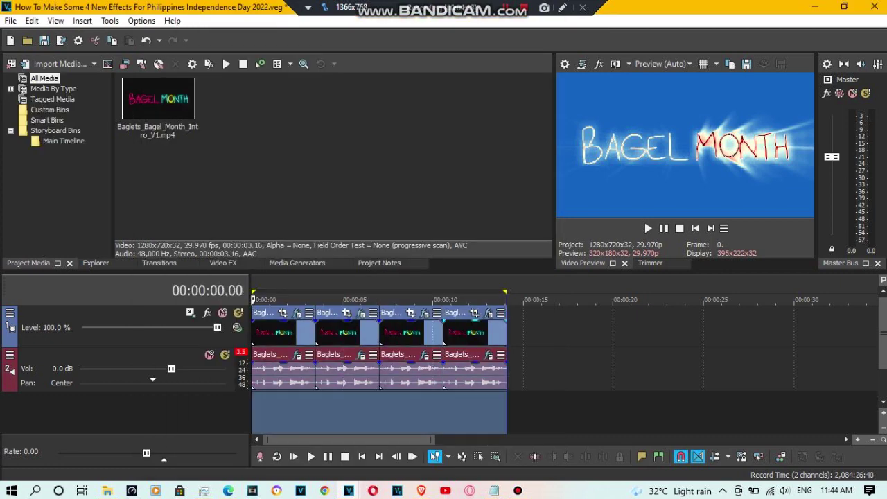
{"action": "left_click", "coordinate": [648, 228]}
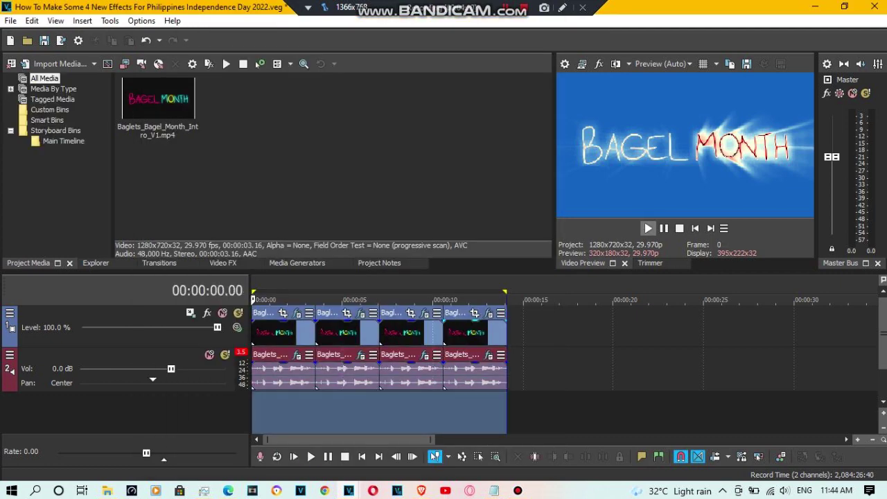